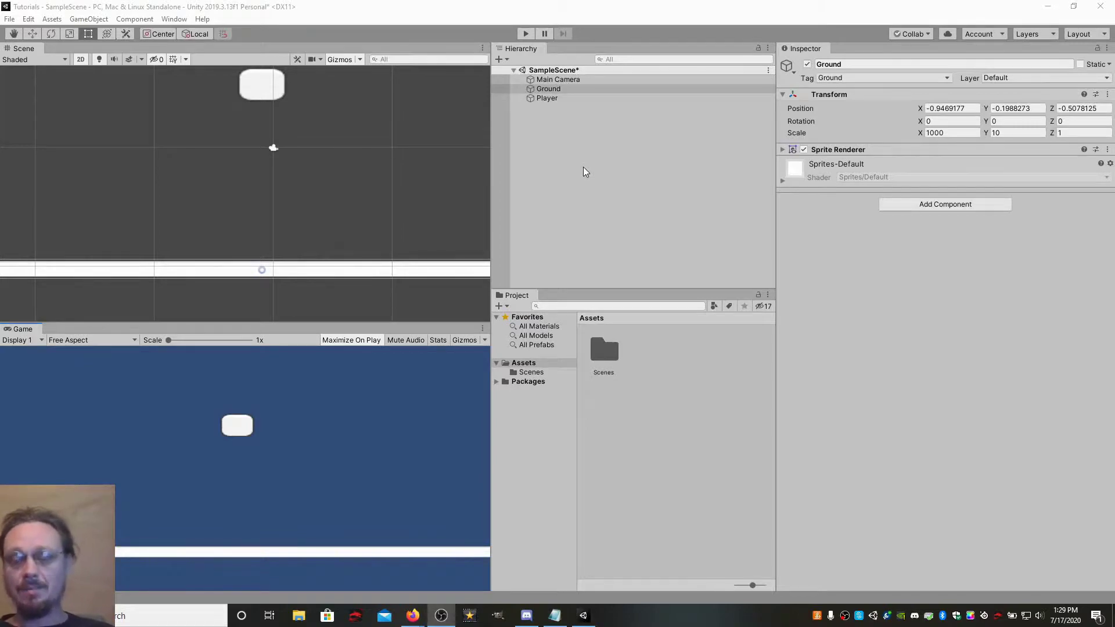
- Run and stop the game twice to test the current scene
left_click(528, 33)
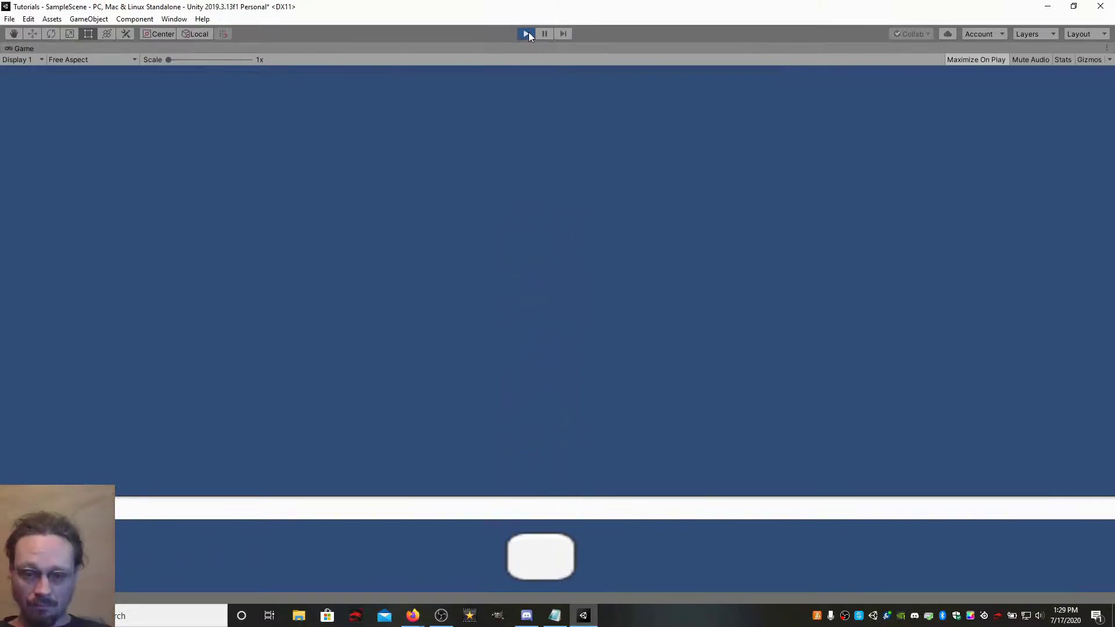
left_click(529, 33)
left_click(529, 33)
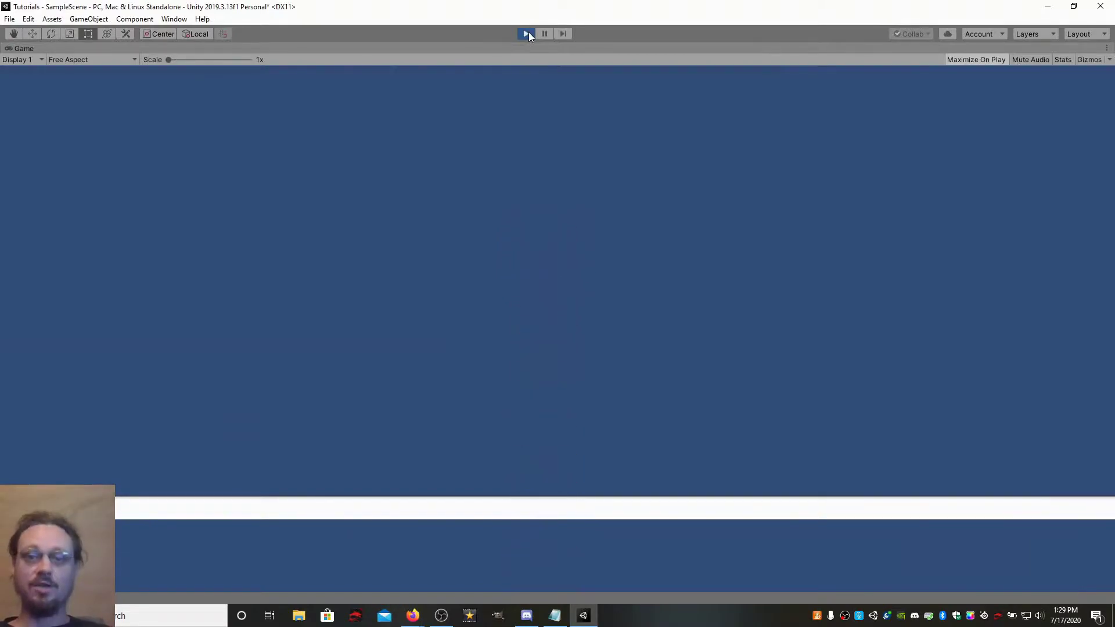
left_click(521, 33)
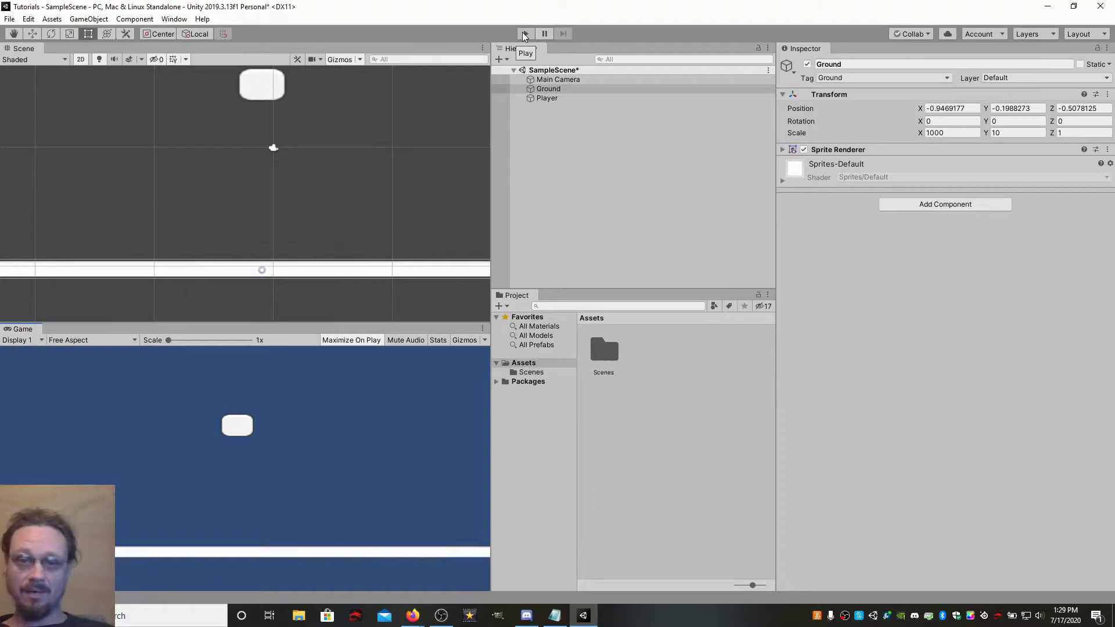
- Give the Ground object a Box Collider 2D sized 0.16 by 0.16 with zero offset
left_click(556, 89)
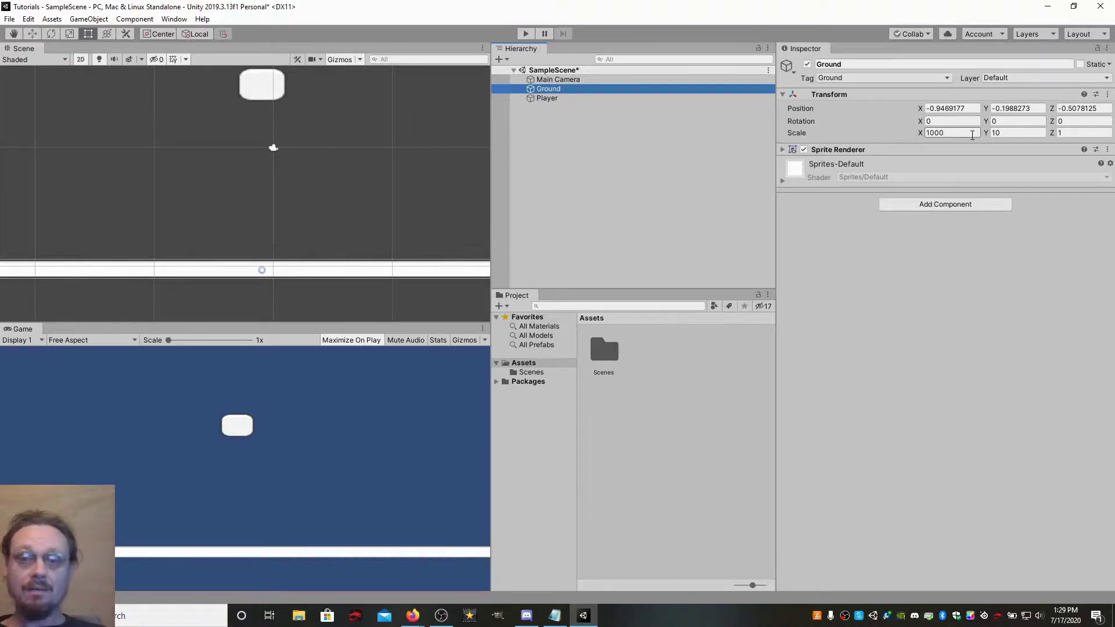
left_click(947, 209)
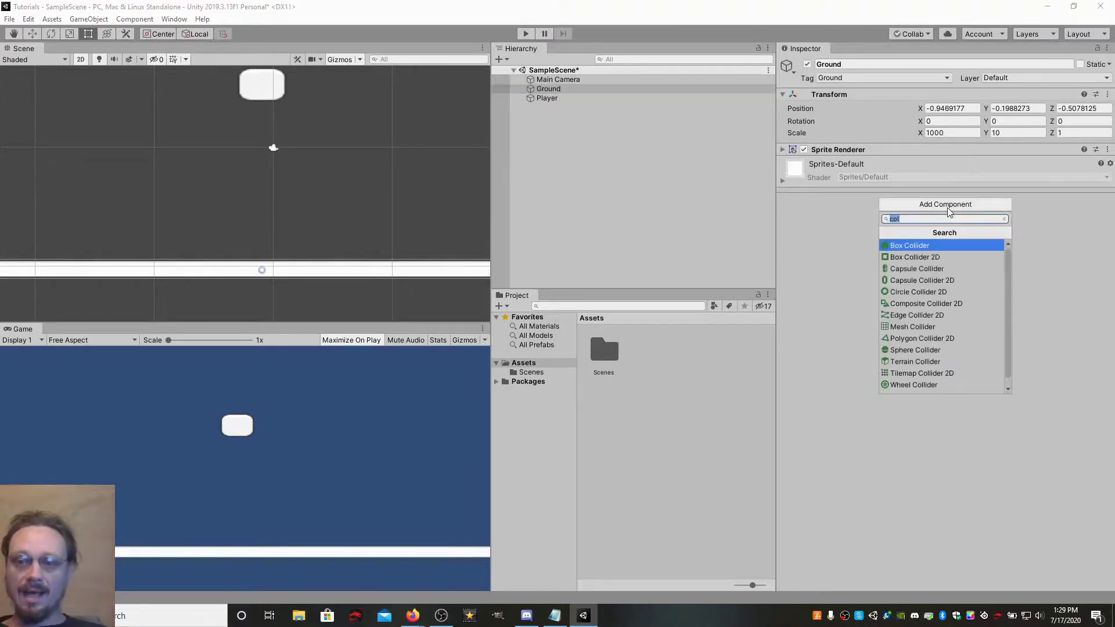
left_click(931, 257)
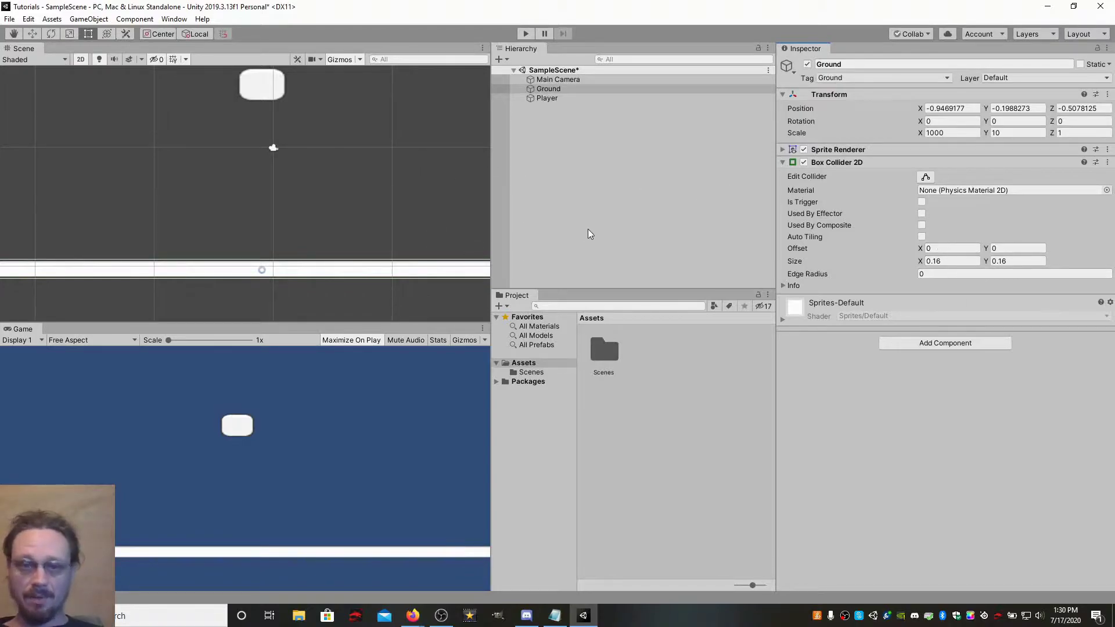
left_click(524, 34)
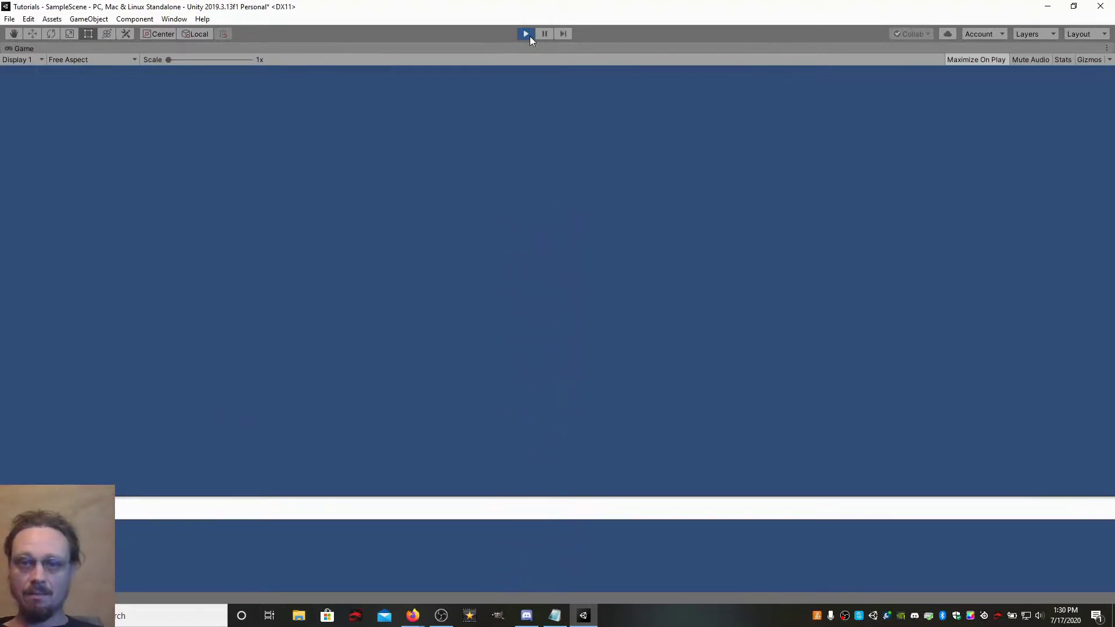
left_click(526, 34)
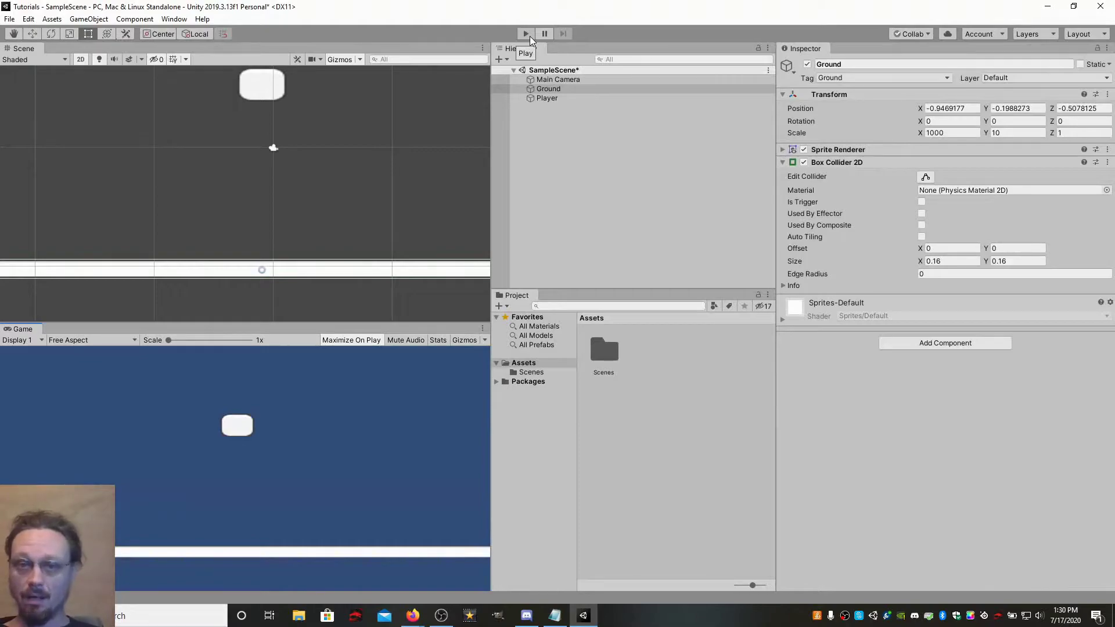
- Select Player and fold away its Rigidbody 2D section in the Inspector
left_click(547, 97)
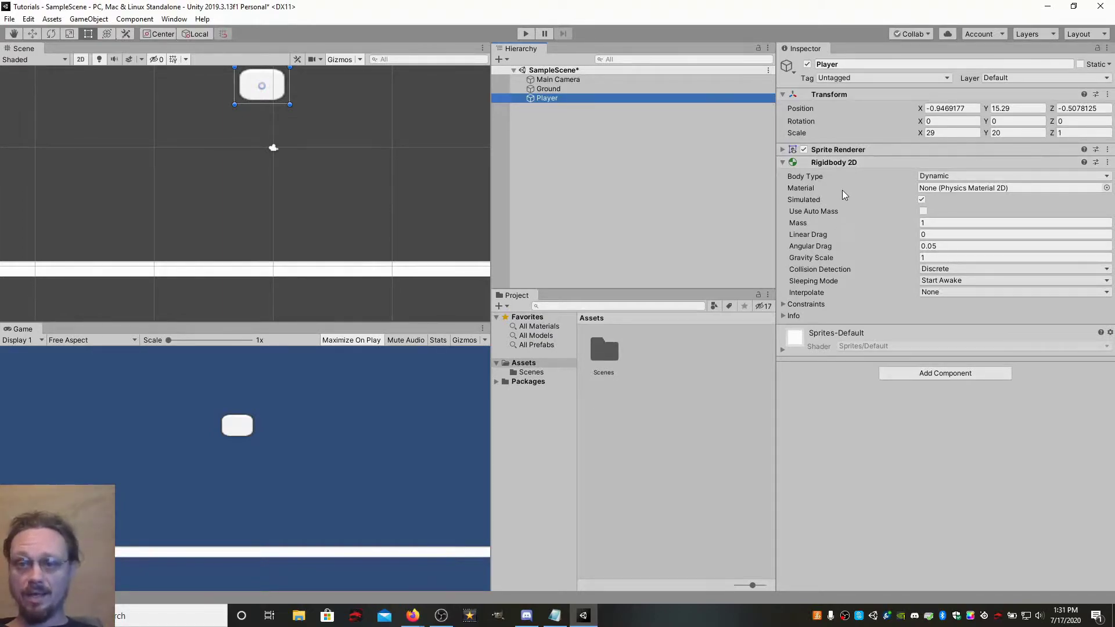
mouse_move(843, 193)
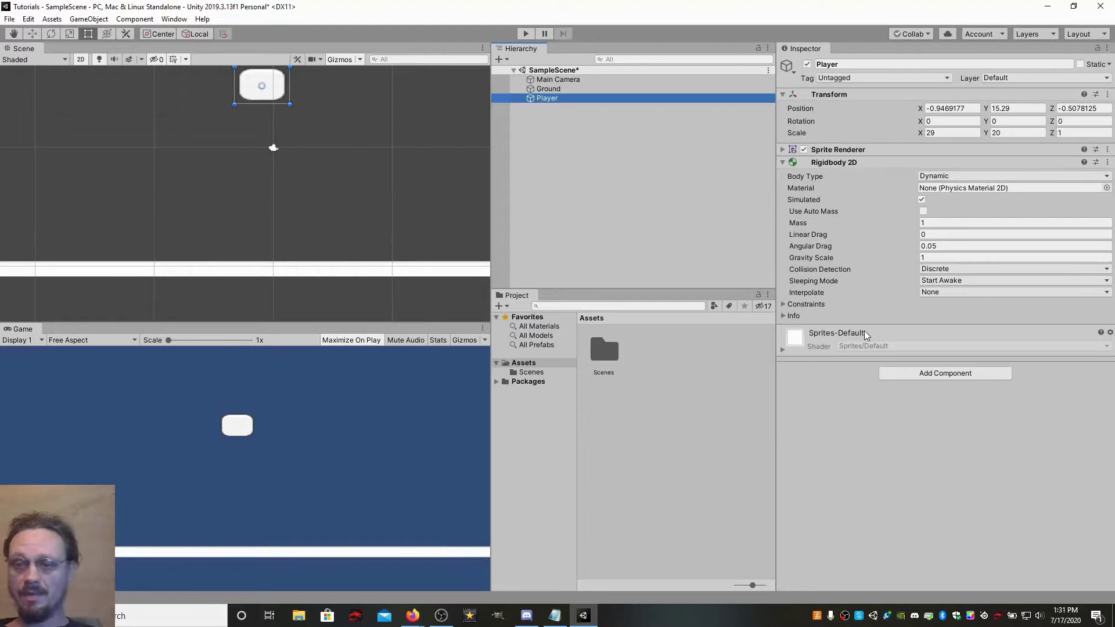
left_click(782, 163)
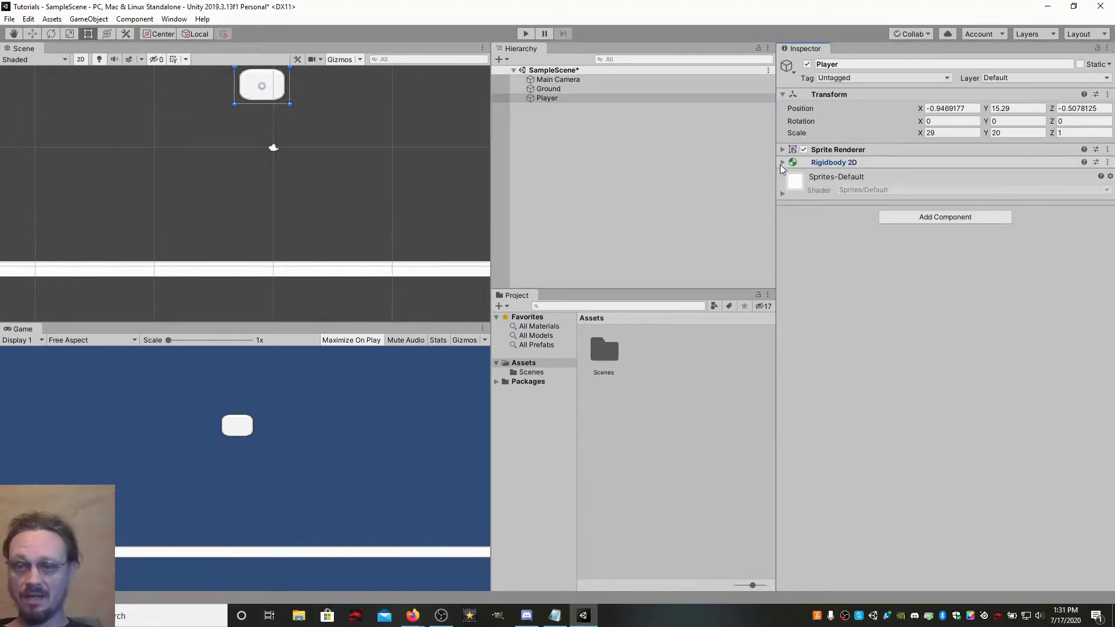
- Add a Box Collider 2D to Player and run the game to watch it land on Ground
left_click(939, 221)
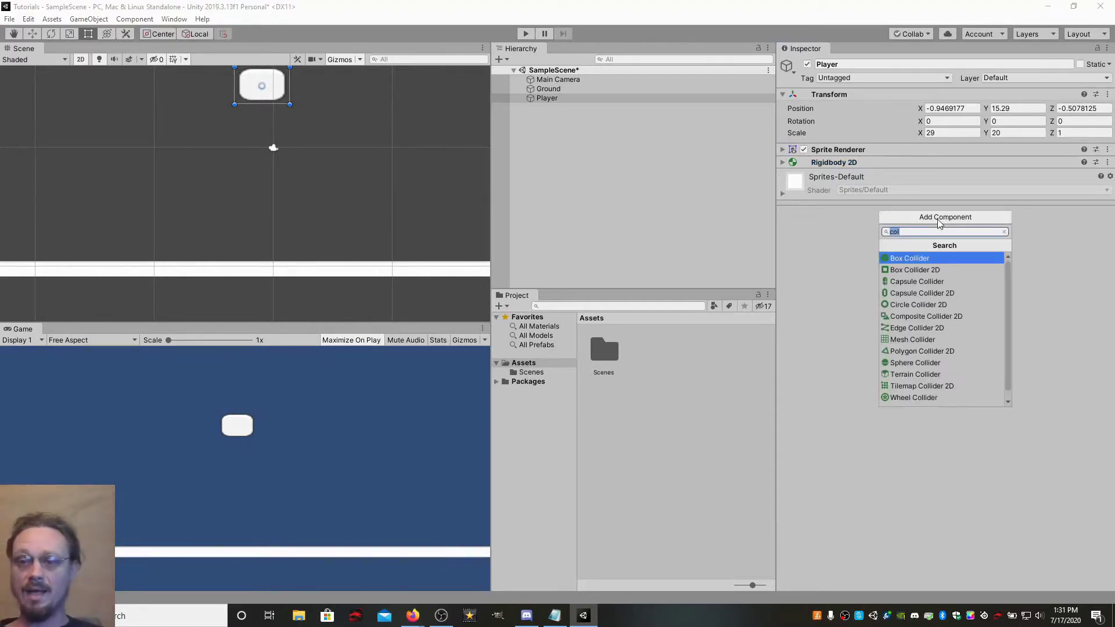
left_click(941, 271)
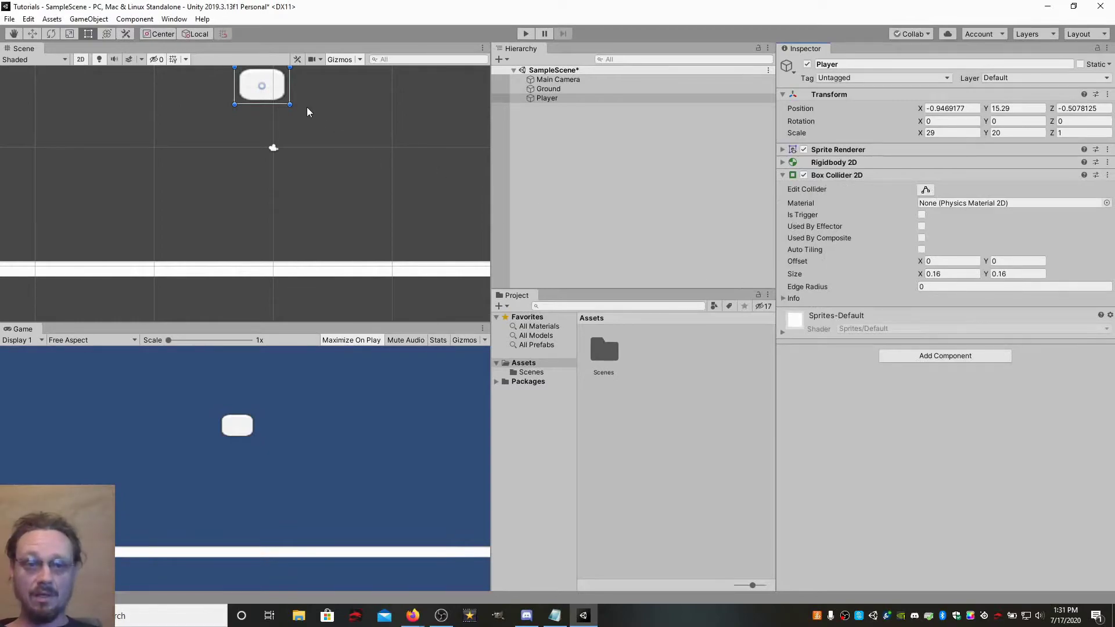
scroll(305, 108, "down", 2)
middle_click_drag(304, 108, 302, 147)
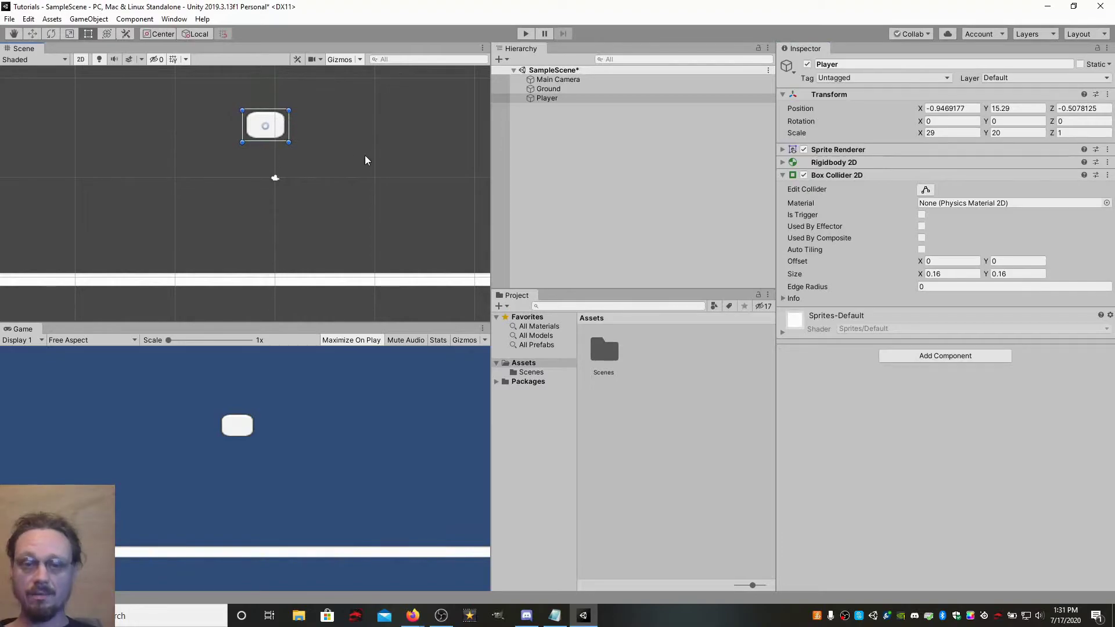
left_click(527, 35)
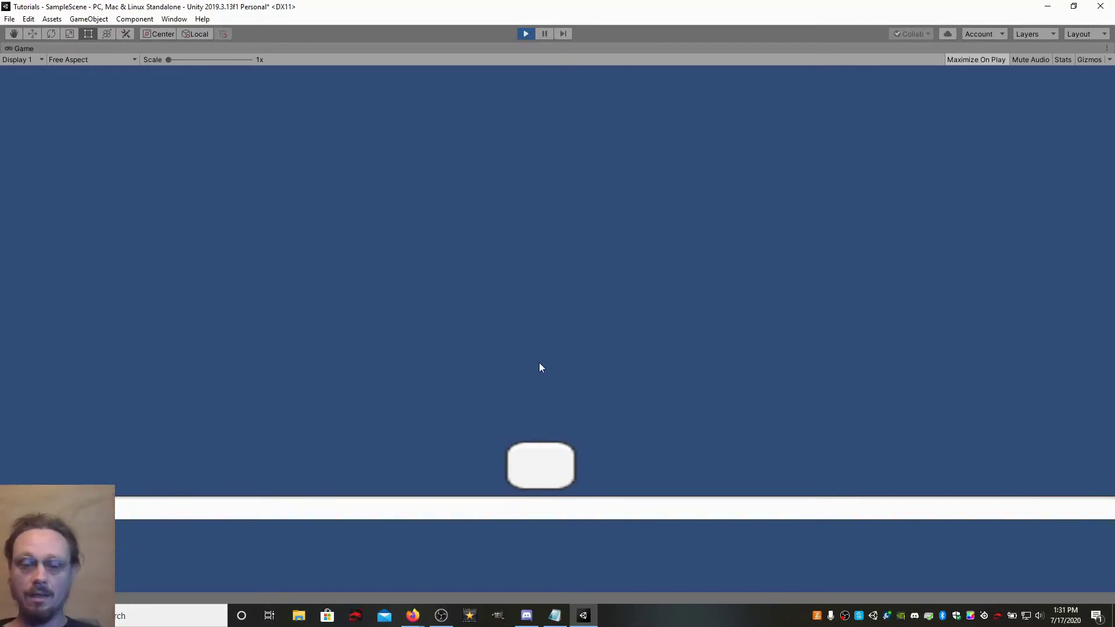
- Stop the game and stretch the Player to about 29.4 by 23.7
left_click(526, 34)
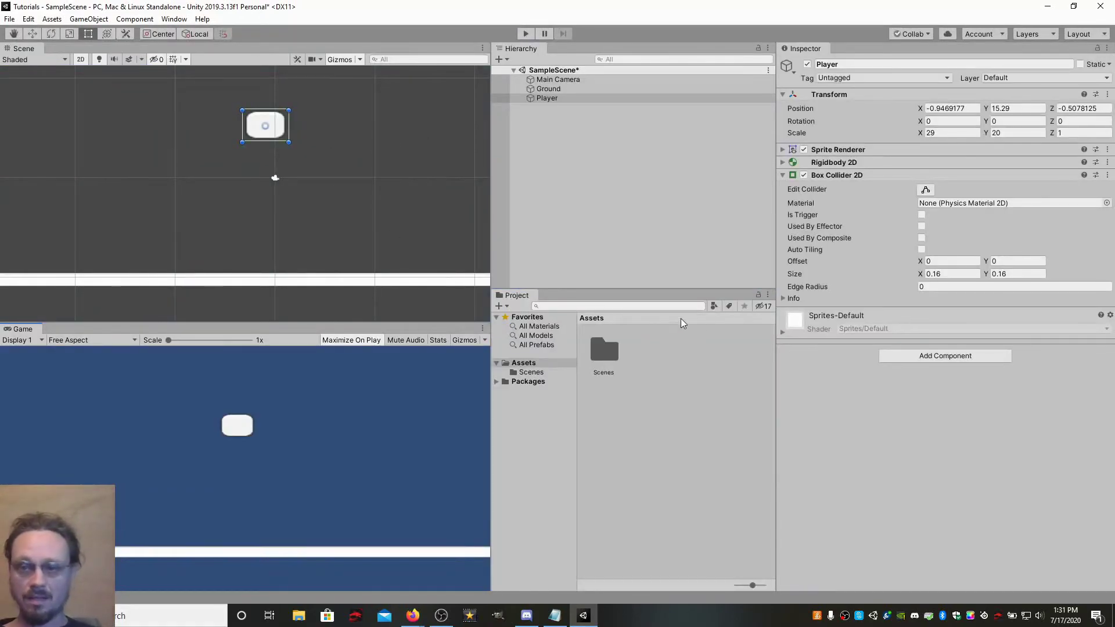
left_click_drag(242, 143, 243, 148)
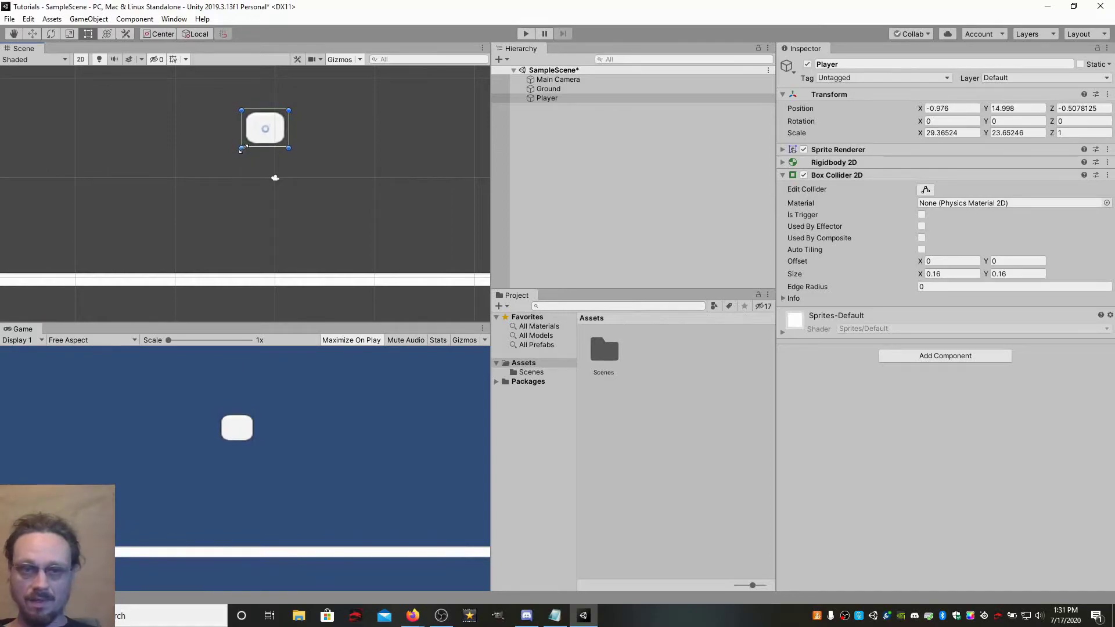
left_click(587, 98)
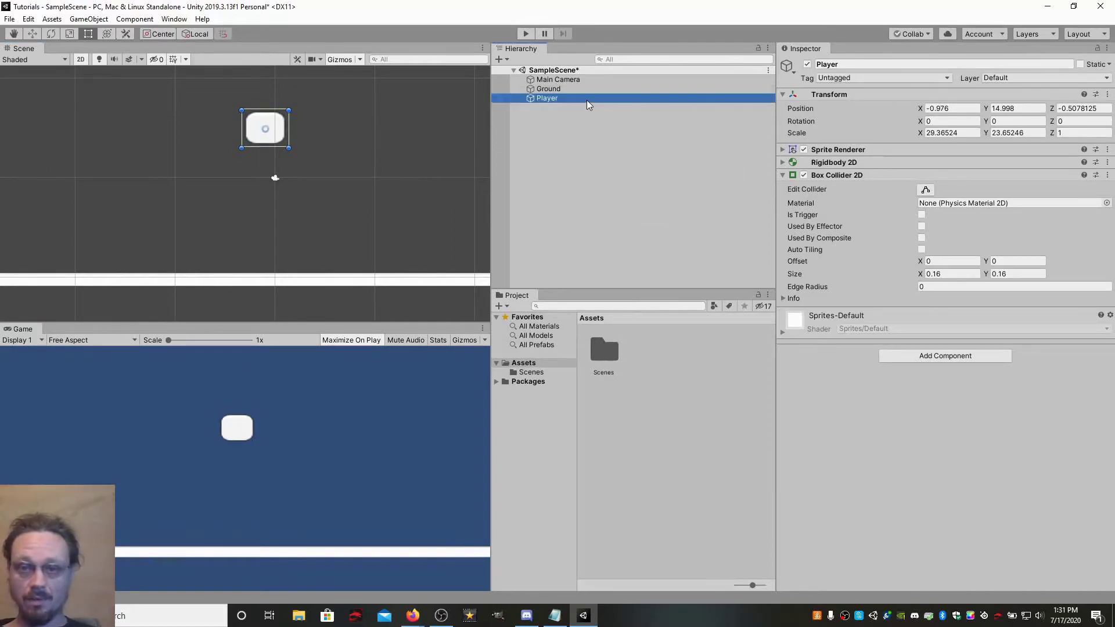
- Trim the Player's collider bottom, left and top edges to about 0.124 by 0.116
left_click(925, 191)
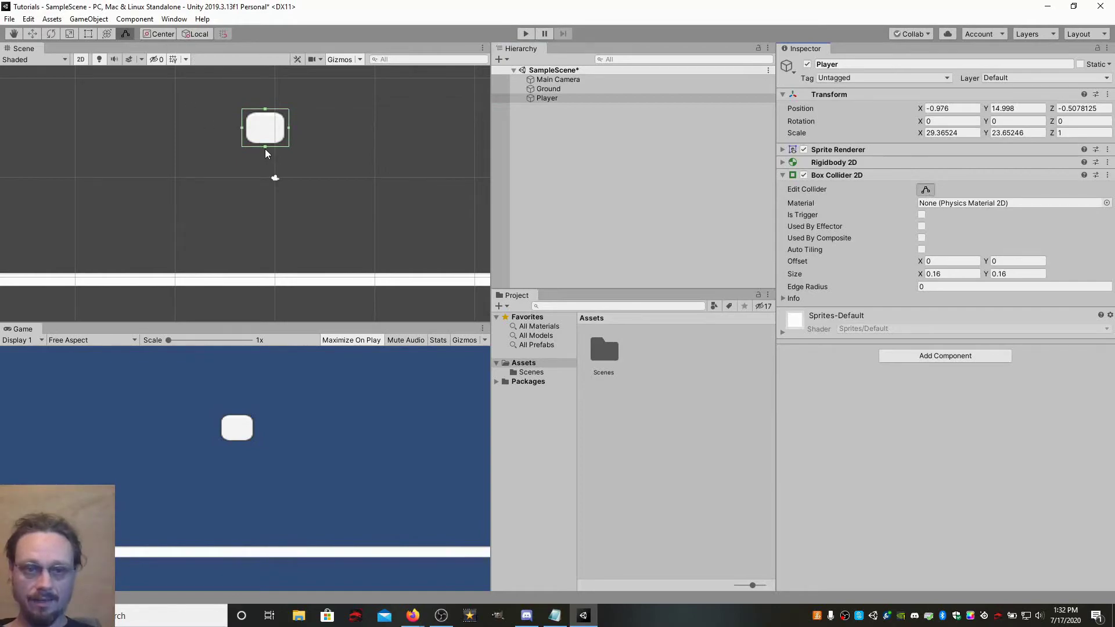
left_click_drag(266, 146, 284, 127)
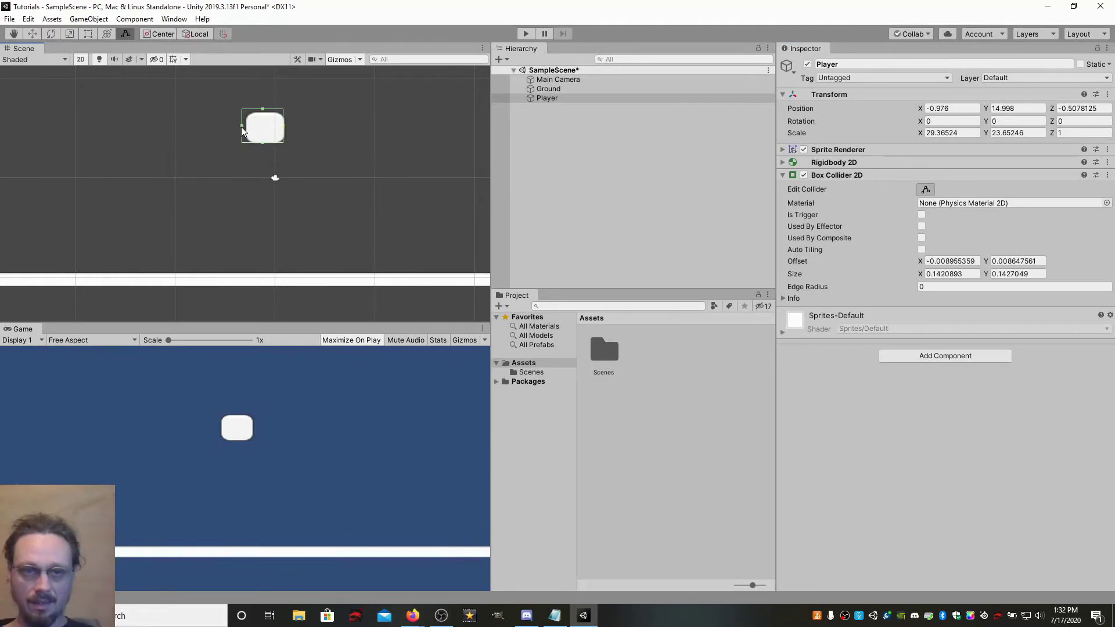
left_click_drag(244, 129, 247, 125)
left_click_drag(268, 111, 269, 119)
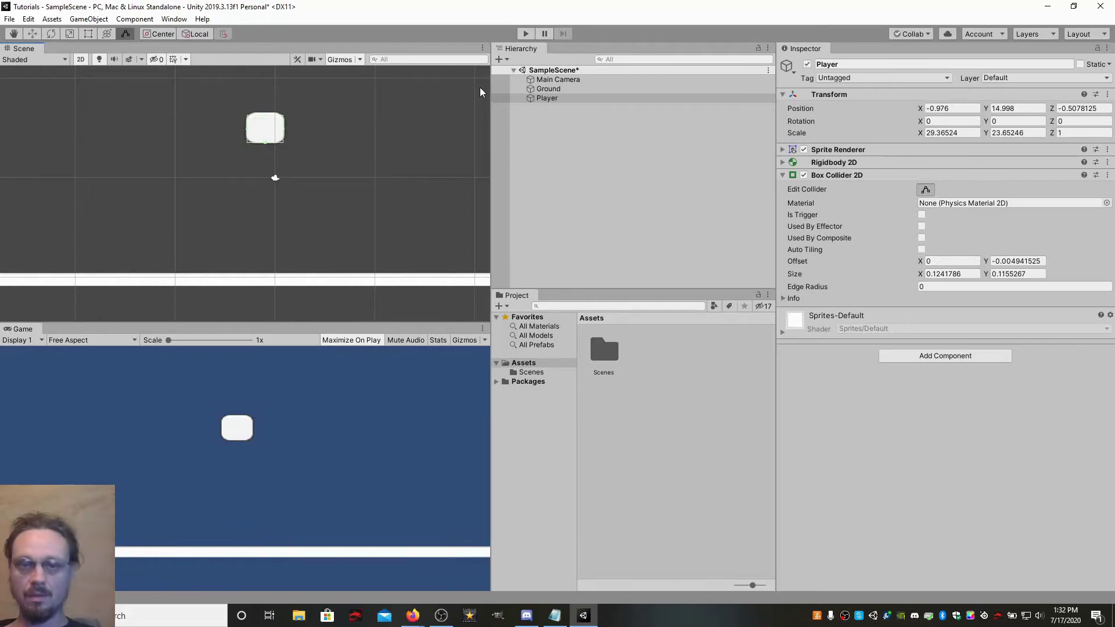
left_click(528, 35)
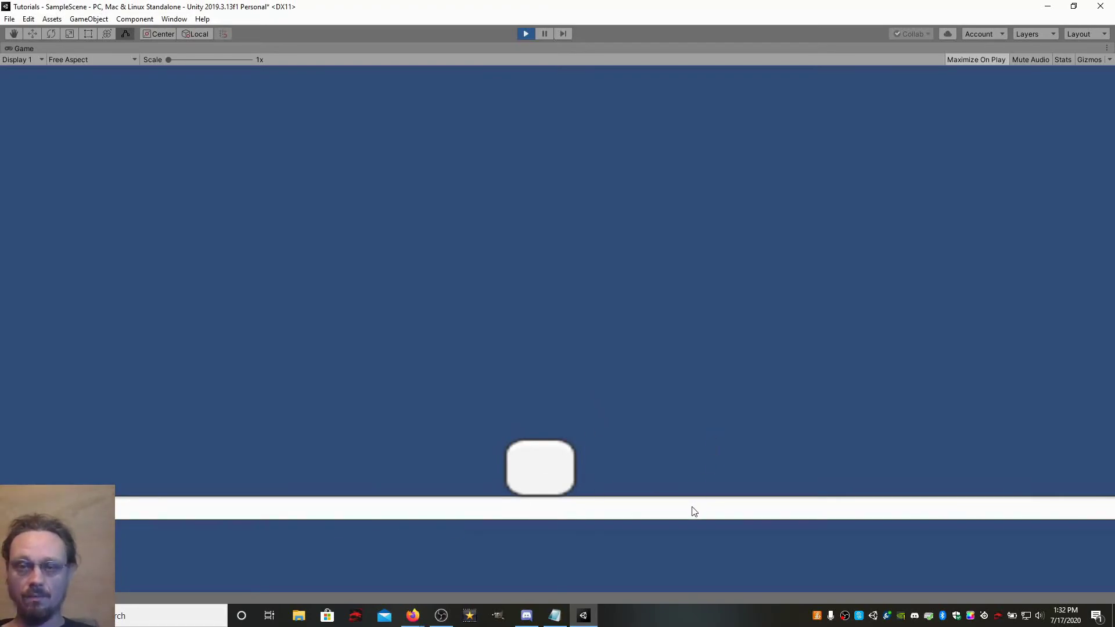
left_click(527, 34)
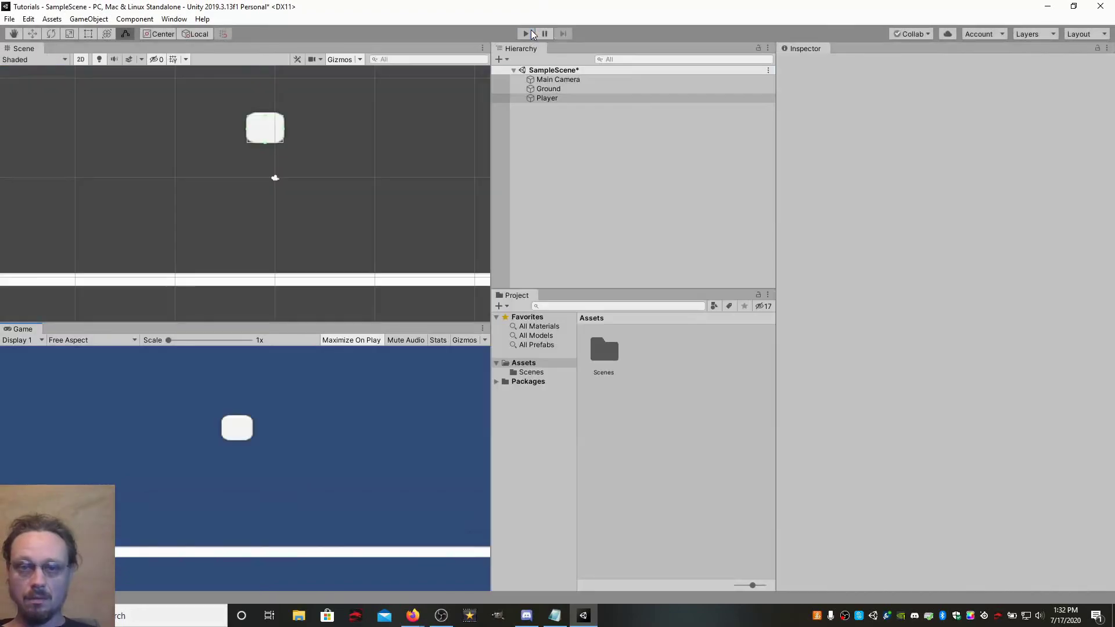
- Duplicate the Ground object and rename the copy to 'Wall'
left_click(324, 282)
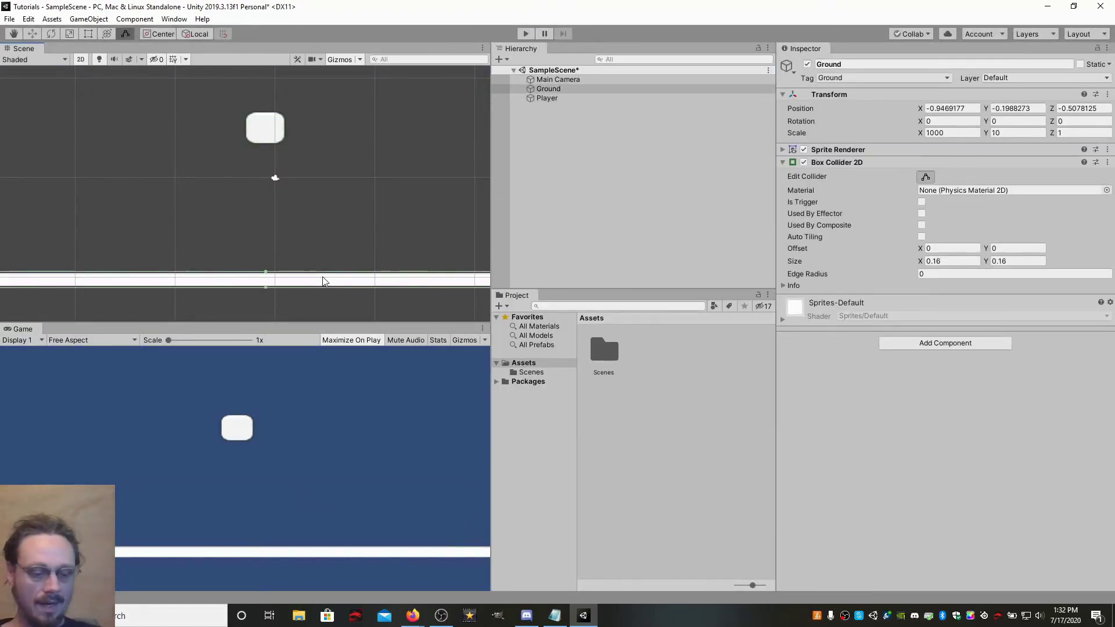
key("ctrl+d")
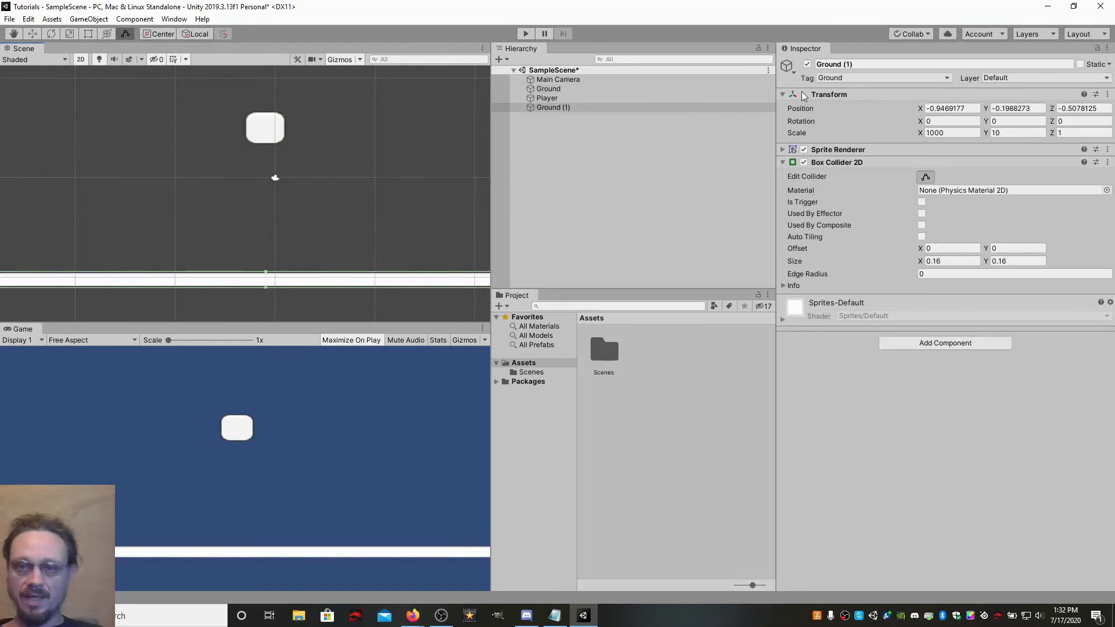
left_click(852, 65)
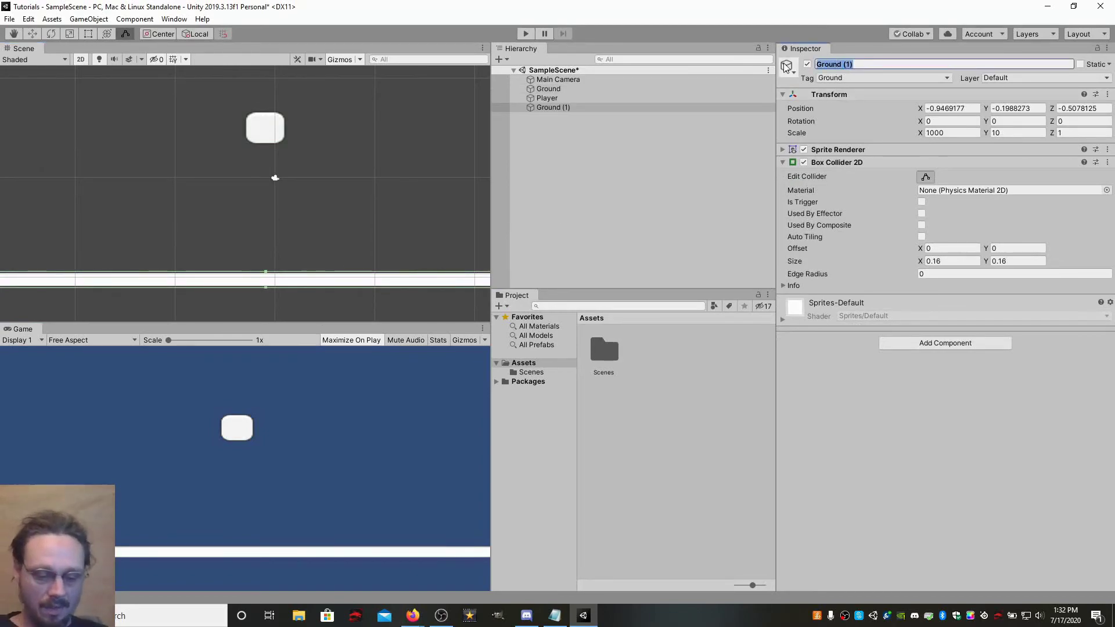
type("W")
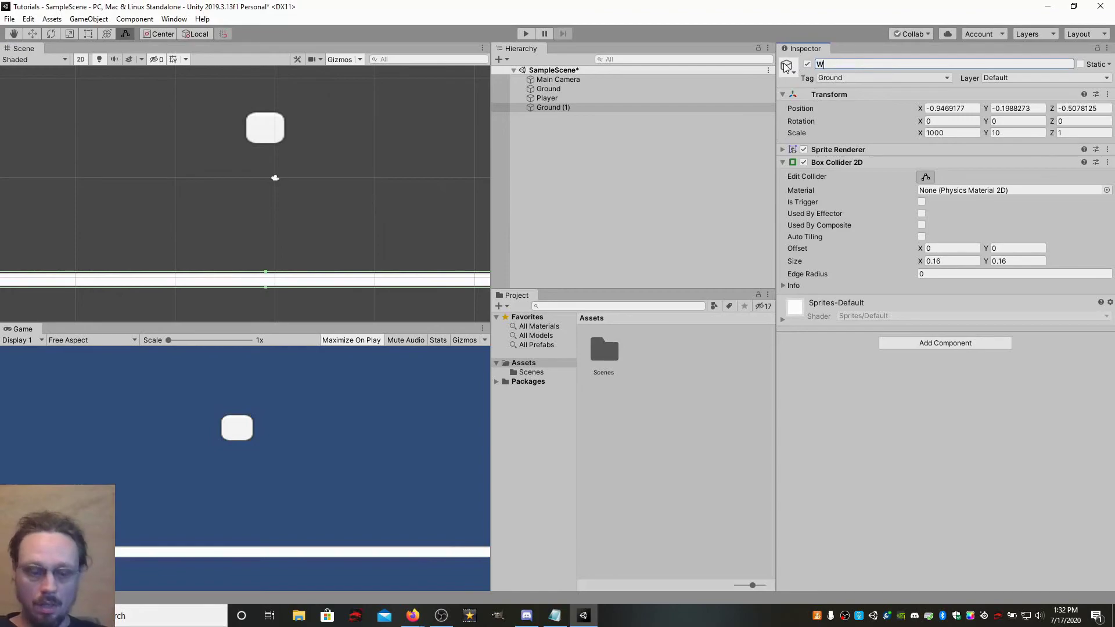
type("all")
key("Return")
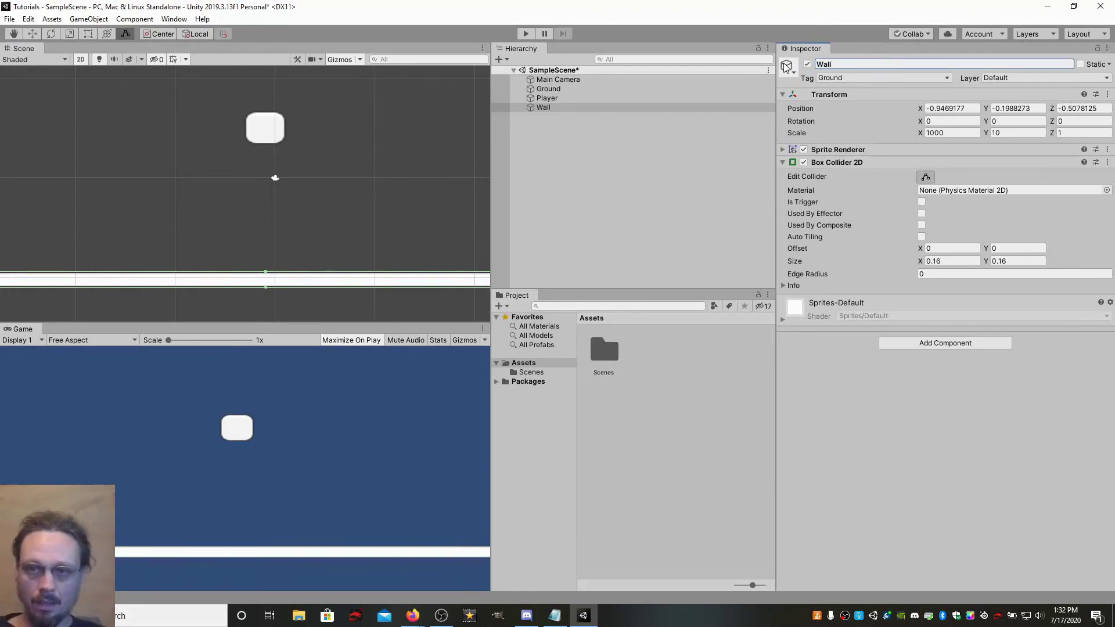
- Raise Wall to Y 3.31 and run the game to test it
left_click(34, 34)
left_click_drag(264, 243, 266, 208)
left_click(525, 34)
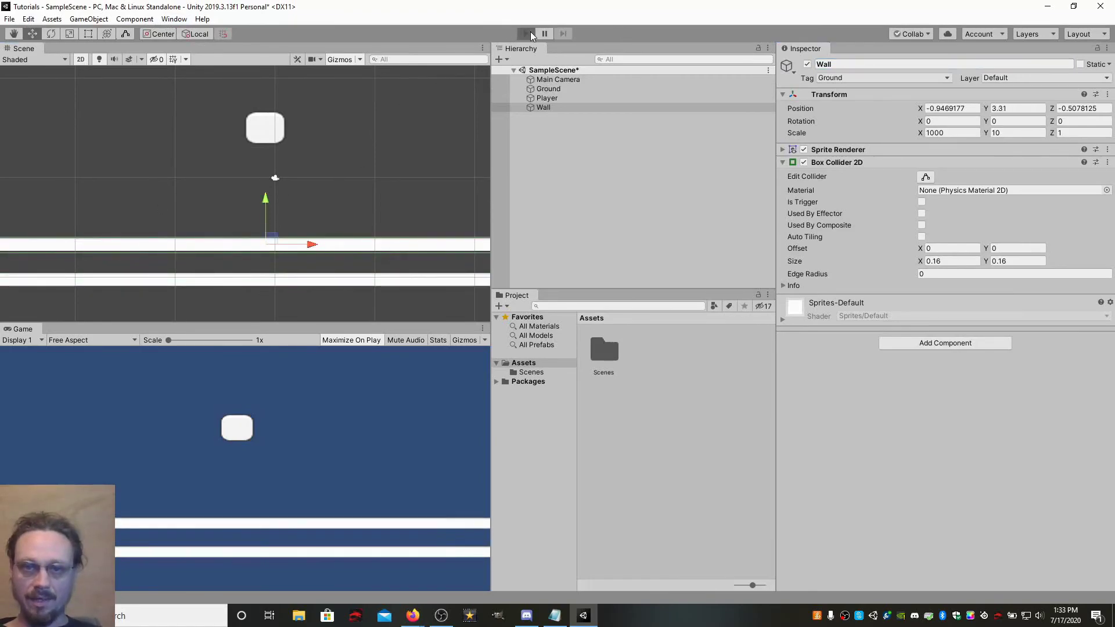